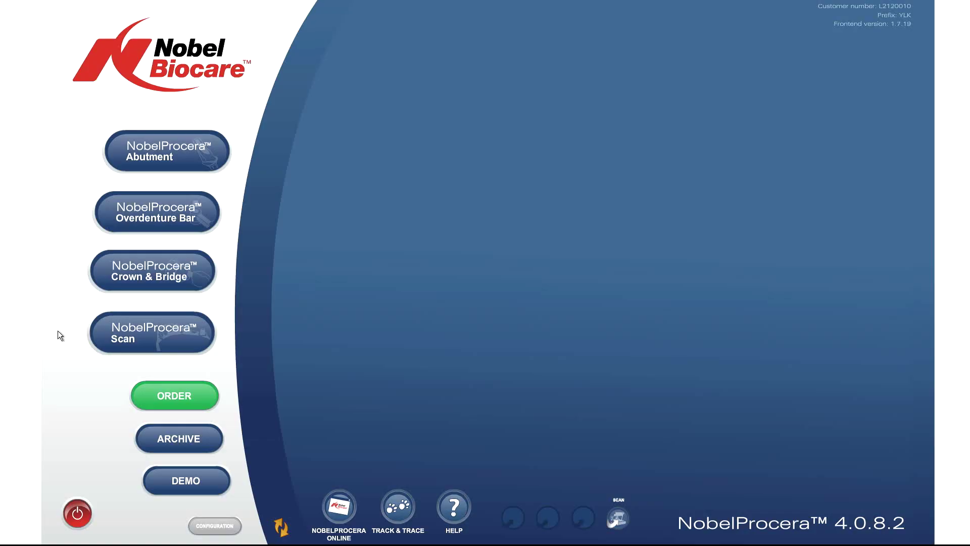
Open the scan module and fill in the new case's identifier, patient, dentist and technician details
{"action": "left_click", "coordinate": [125, 336]}
{"action": "left_click", "coordinate": [125, 336]}
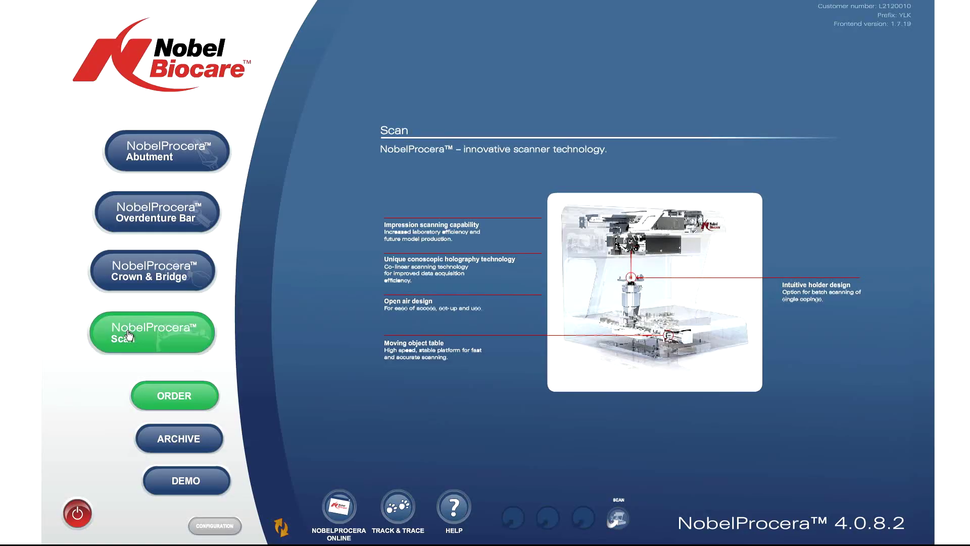
{"action": "type", "text": "45678"}
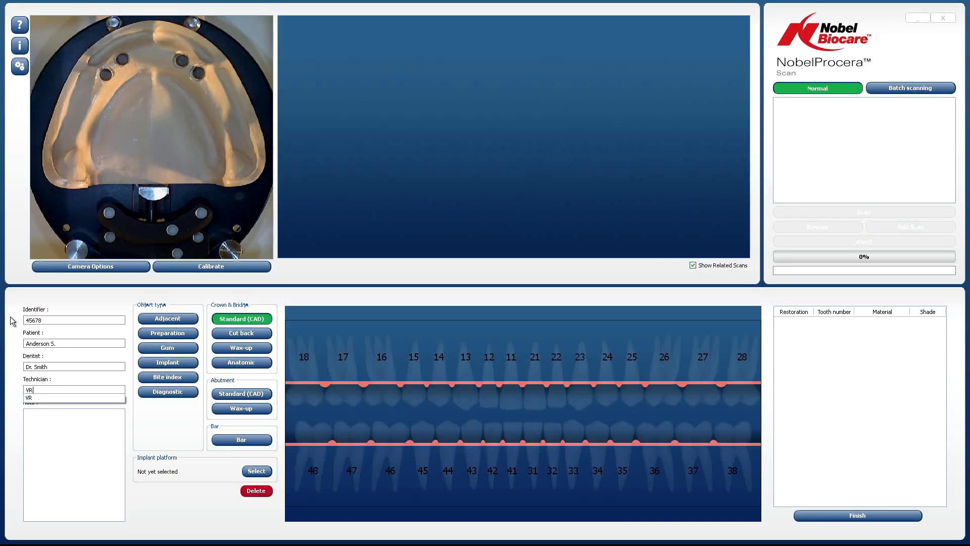
Set the implant platform to NobelReplace RP and place implants at lower tooth positions 43, 42, 32 and 33
{"action": "left_click", "coordinate": [151, 365]}
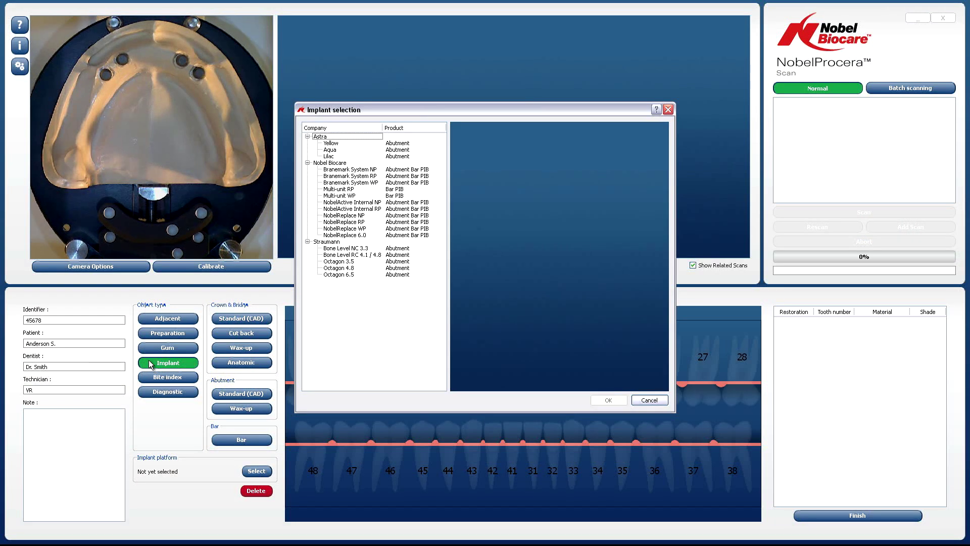
{"action": "left_click", "coordinate": [345, 222]}
{"action": "mouse_move", "coordinate": [507, 250]}
{"action": "left_mouse_down"}
{"action": "mouse_move", "coordinate": [509, 268]}
{"action": "mouse_move", "coordinate": [506, 250]}
{"action": "left_mouse_up"}
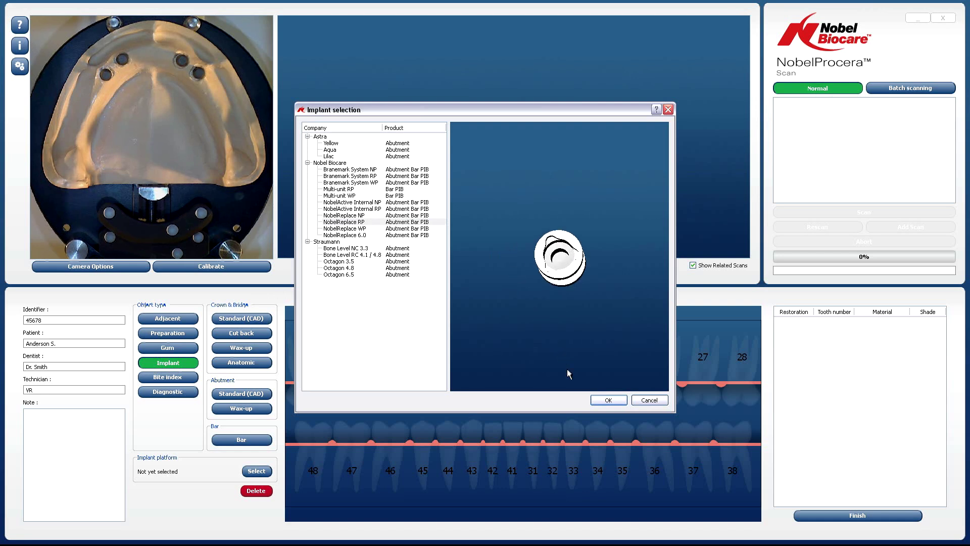
{"action": "left_click", "coordinate": [602, 398]}
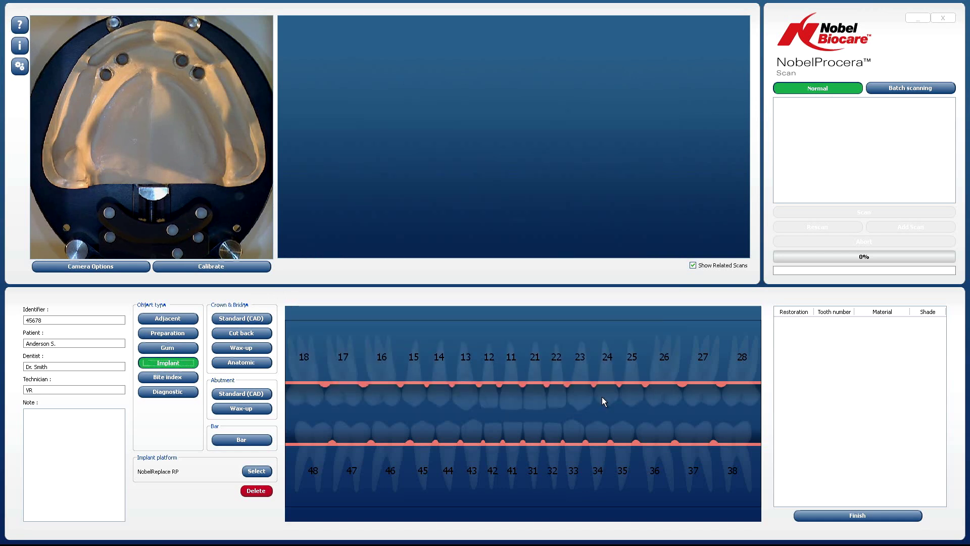
{"action": "left_click", "coordinate": [490, 438]}
{"action": "left_click", "coordinate": [474, 439]}
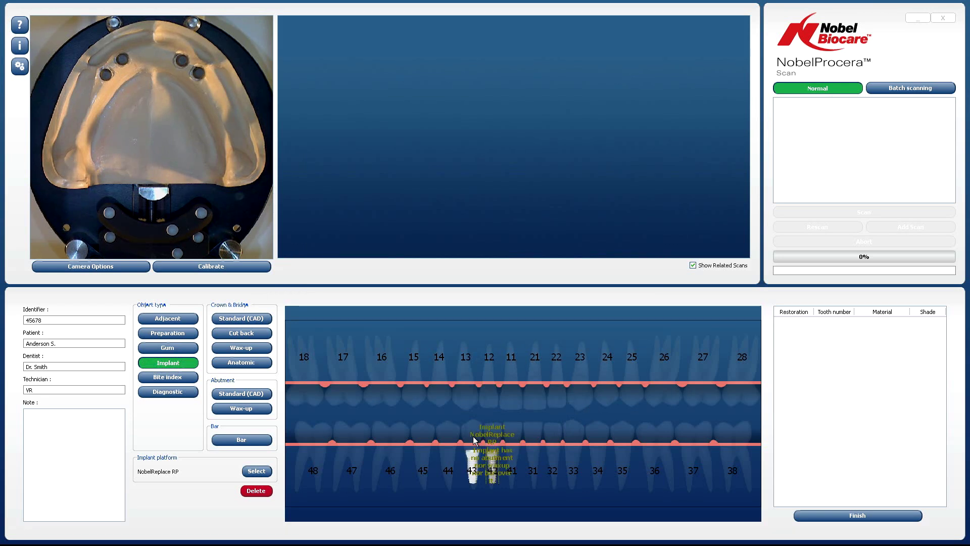
{"action": "left_click", "coordinate": [552, 439]}
{"action": "left_click", "coordinate": [572, 437]}
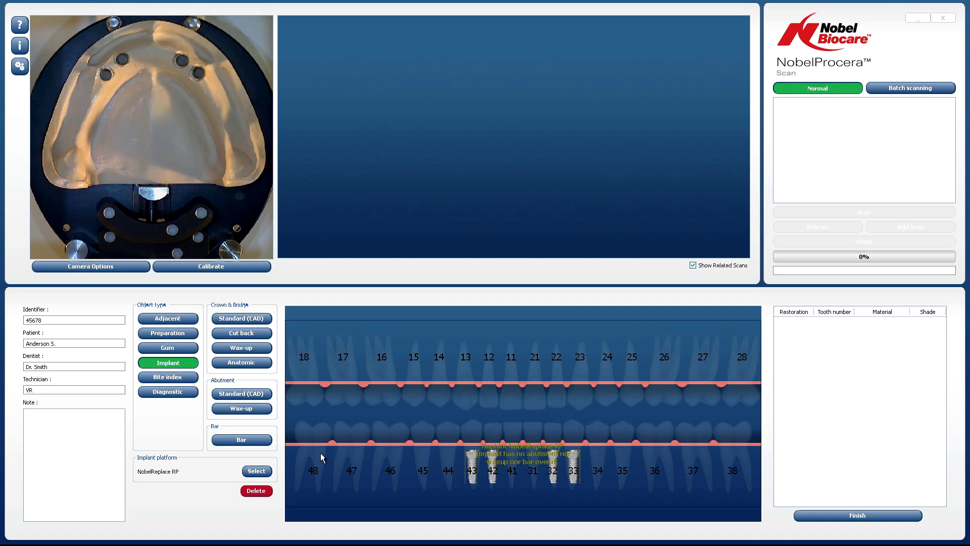
{"action": "left_click", "coordinate": [258, 471]}
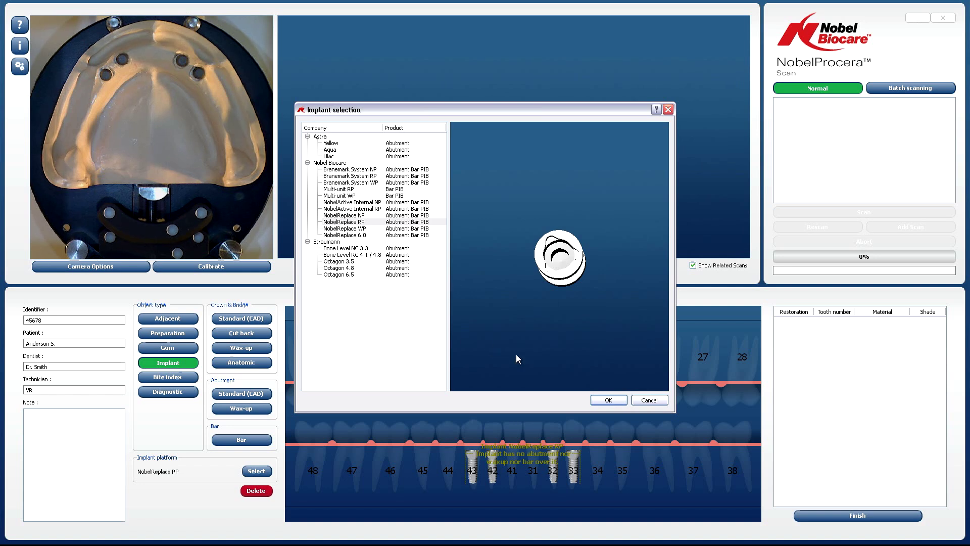
{"action": "left_click", "coordinate": [607, 400]}
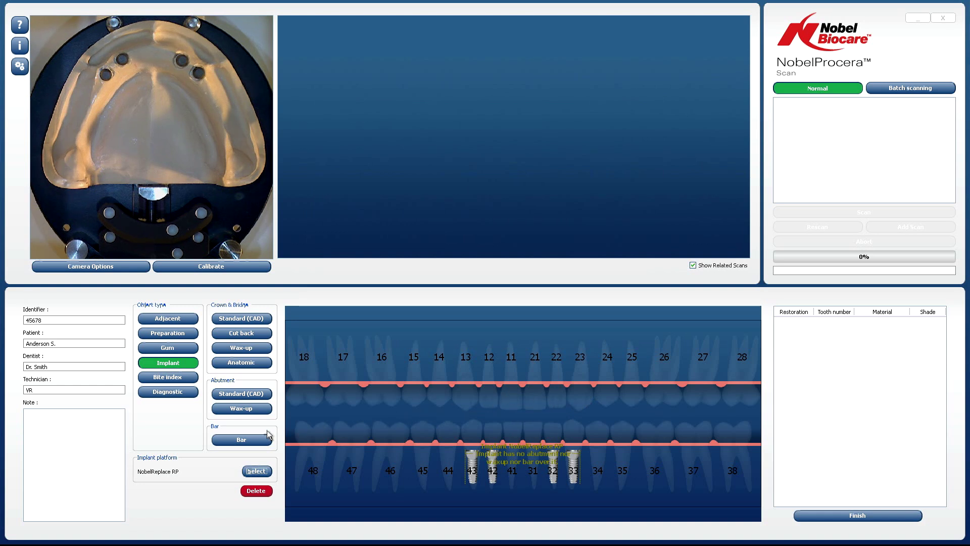
Add a bar restoration over the four implants, spanning tooth positions 44 to 34
{"action": "left_click", "coordinate": [241, 440]}
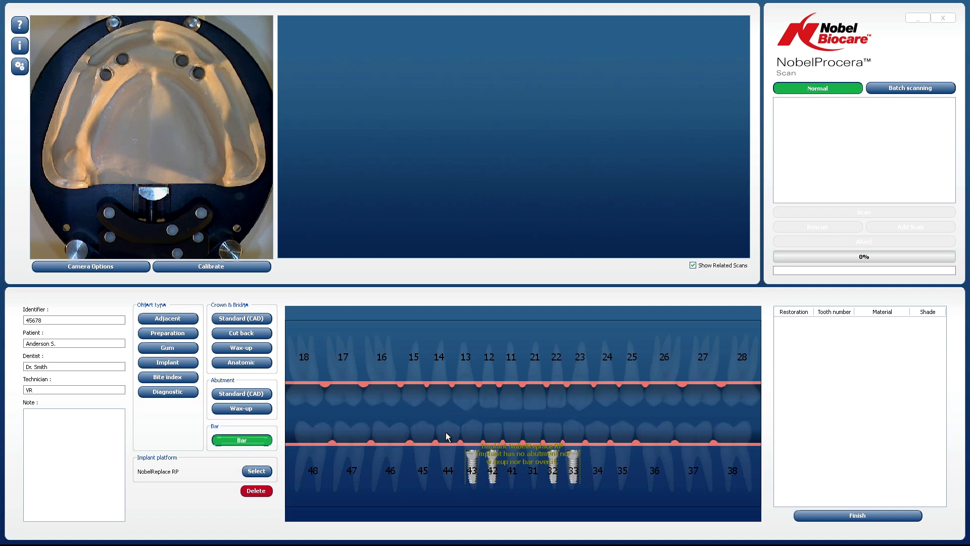
{"action": "left_click_drag", "start_coordinate": [446, 432], "coordinate": [595, 435]}
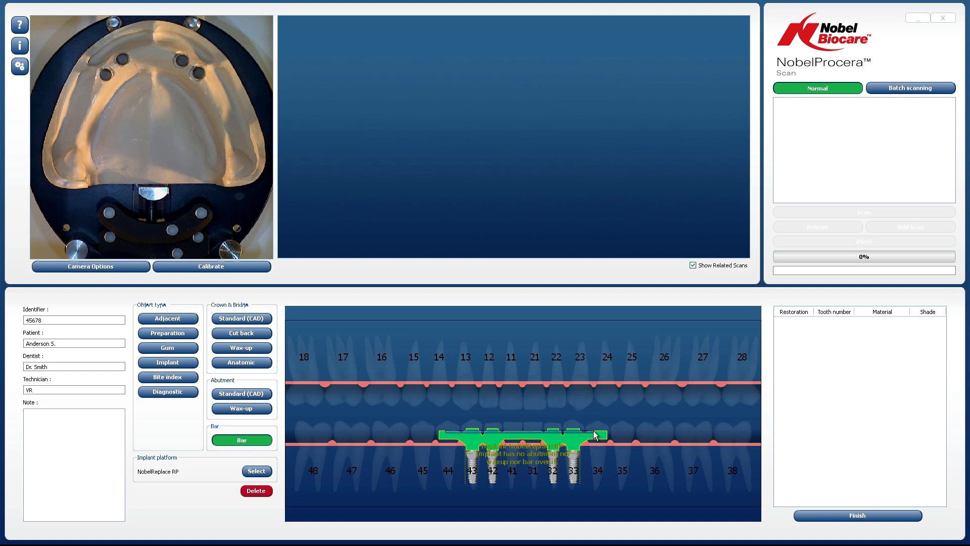
{"action": "left_click_drag", "start_coordinate": [595, 435], "coordinate": [595, 435]}
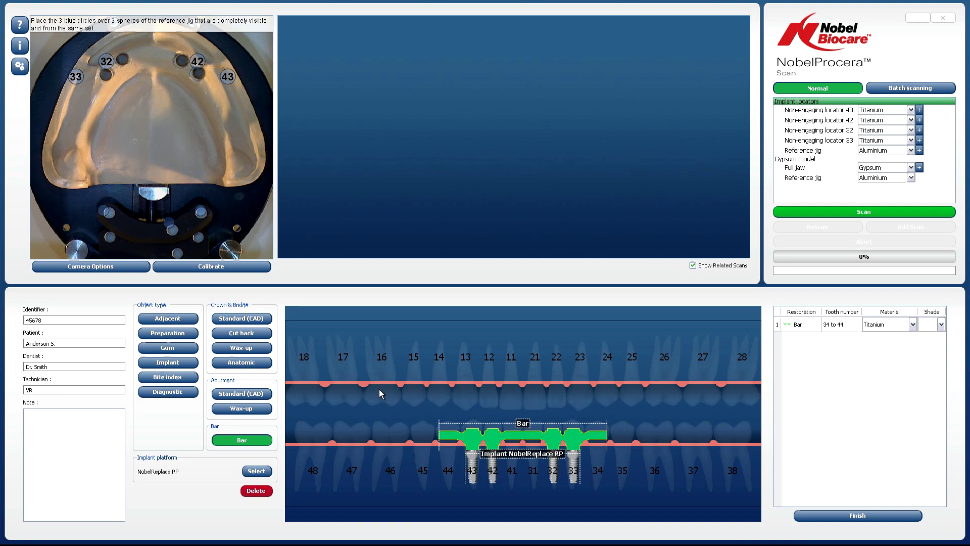
Add a diagnostic object across the lower jaw from tooth 45 to tooth 35
{"action": "left_click", "coordinate": [194, 393]}
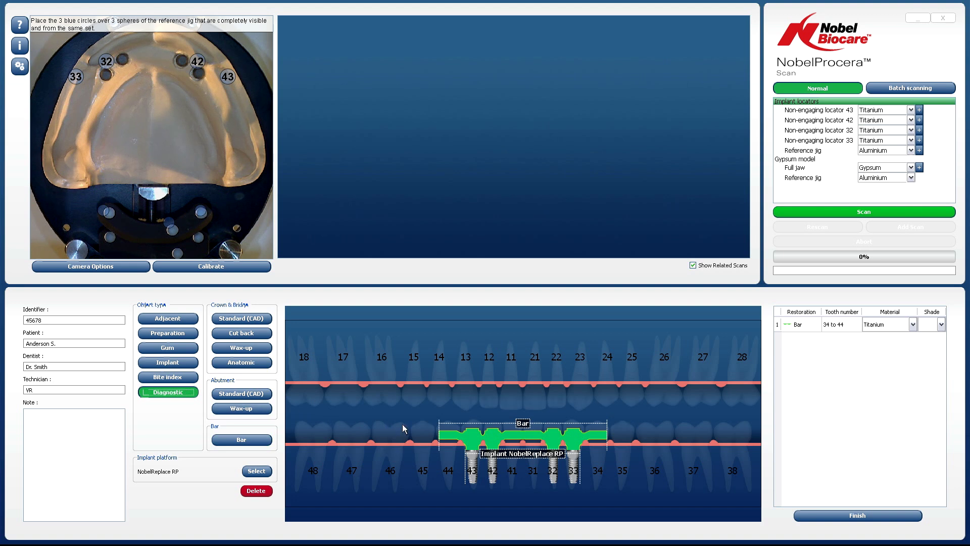
{"action": "left_click", "coordinate": [420, 429]}
{"action": "left_click_drag", "start_coordinate": [419, 431], "coordinate": [618, 428]}
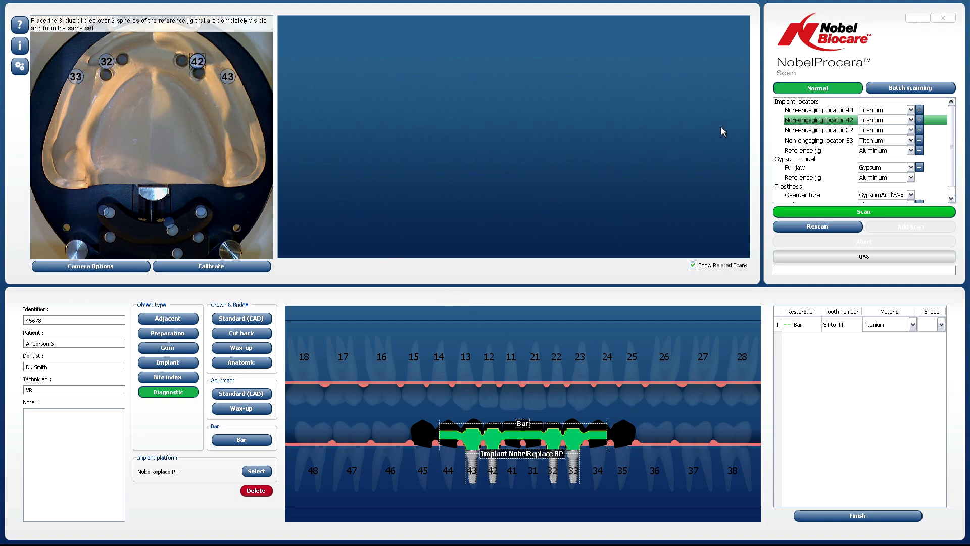
Place the locator markers 42, 43, 32 and 33 over their matching implant holes in the camera image
{"action": "left_click", "coordinate": [781, 103]}
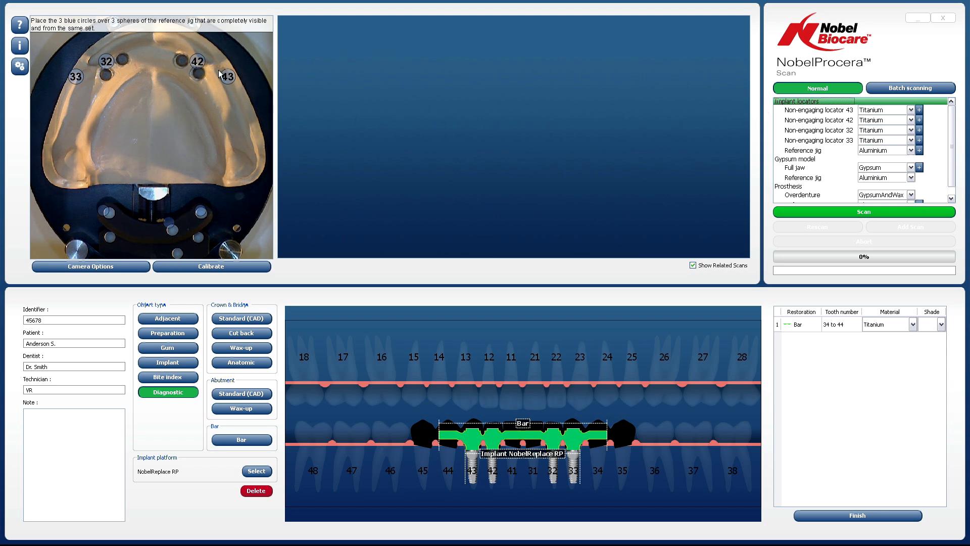
{"action": "mouse_move", "coordinate": [197, 62]}
{"action": "left_mouse_down"}
{"action": "mouse_move", "coordinate": [184, 60]}
{"action": "mouse_move", "coordinate": [229, 76]}
{"action": "mouse_move", "coordinate": [202, 74]}
{"action": "left_mouse_up"}
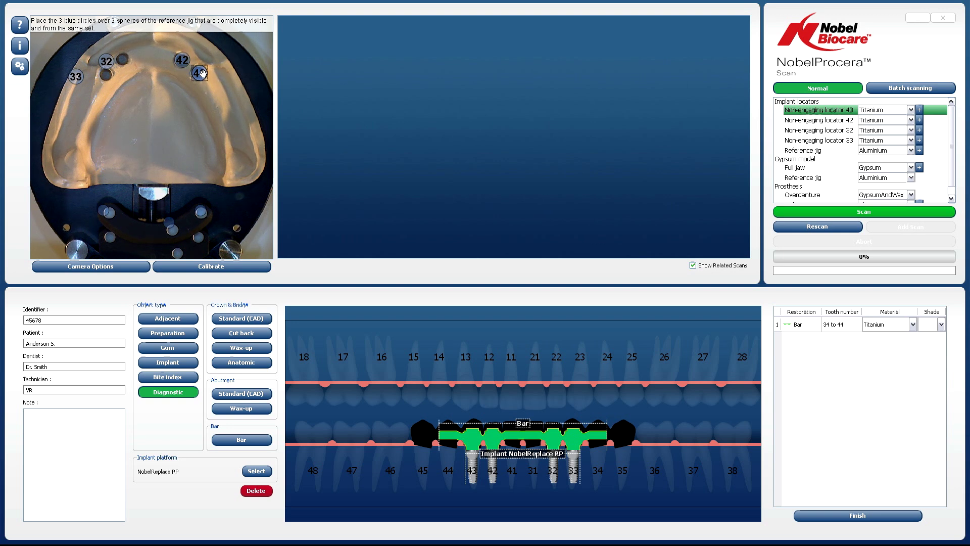
{"action": "left_click_drag", "start_coordinate": [108, 60], "coordinate": [124, 57]}
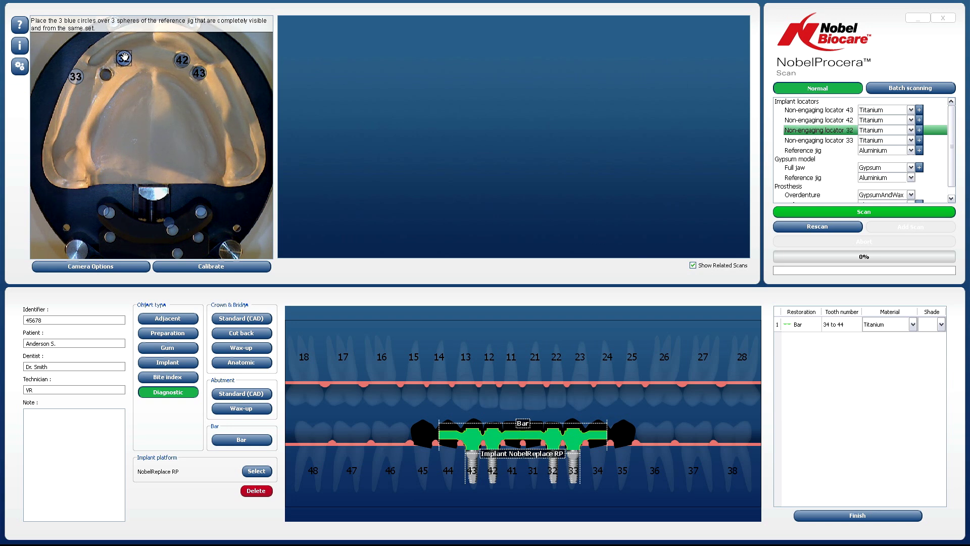
{"action": "left_click", "coordinate": [76, 77]}
{"action": "left_click_drag", "start_coordinate": [75, 77], "coordinate": [105, 75]}
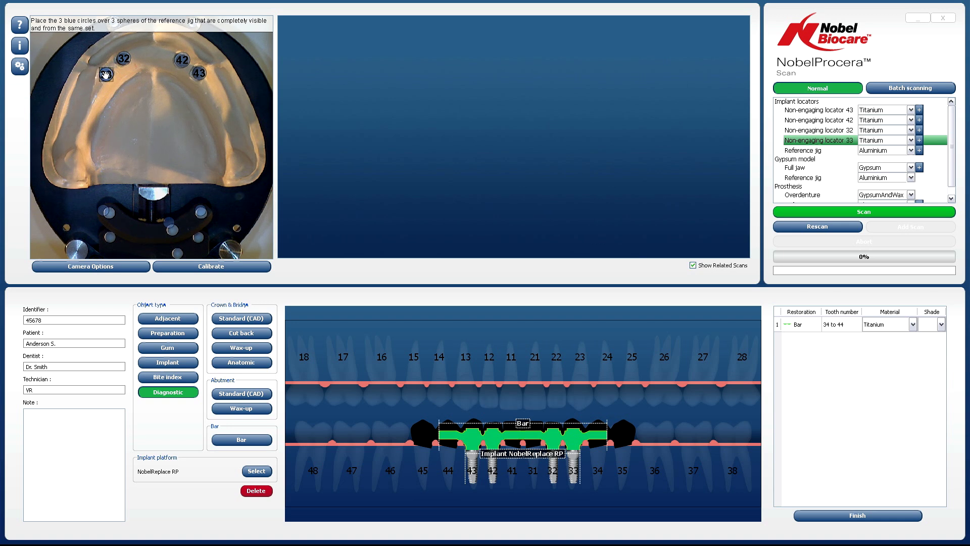
Place the reference jig circles over three spheres and scan the implant locators, acknowledging the locator removal
{"action": "left_click", "coordinate": [204, 212]}
{"action": "mouse_move", "coordinate": [168, 221]}
{"action": "left_mouse_down"}
{"action": "mouse_move", "coordinate": [172, 229]}
{"action": "mouse_move", "coordinate": [121, 223]}
{"action": "mouse_move", "coordinate": [108, 212]}
{"action": "mouse_move", "coordinate": [155, 240]}
{"action": "mouse_move", "coordinate": [172, 230]}
{"action": "left_mouse_up"}
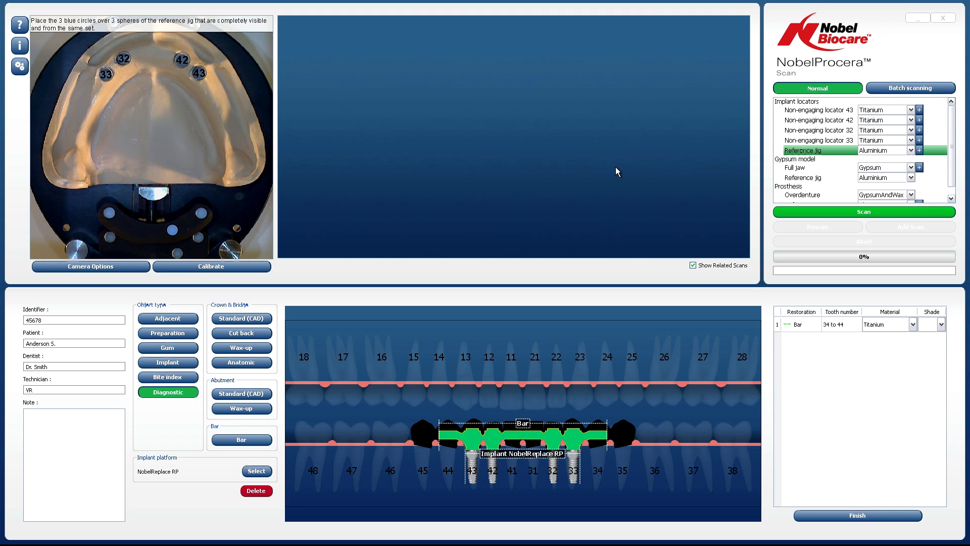
{"action": "left_click", "coordinate": [848, 212]}
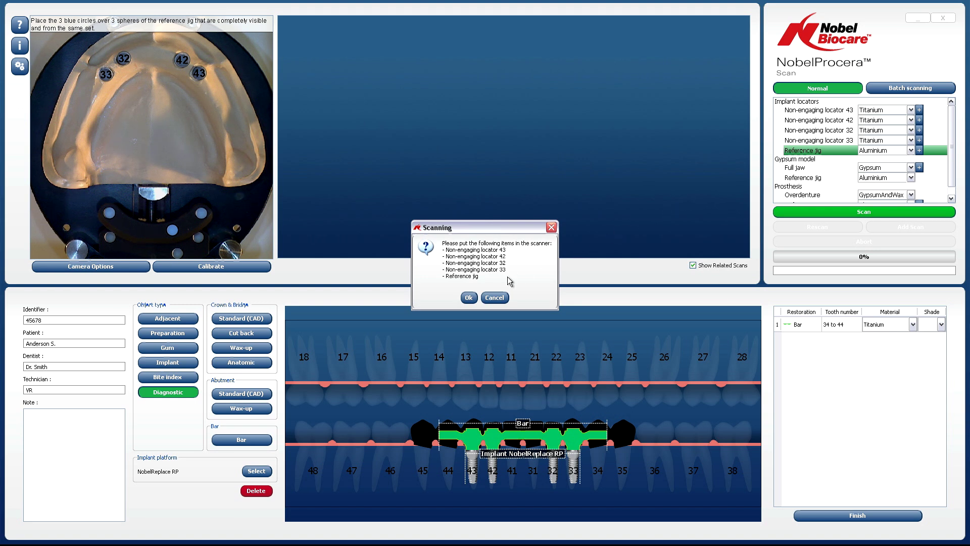
{"action": "left_click", "coordinate": [470, 298]}
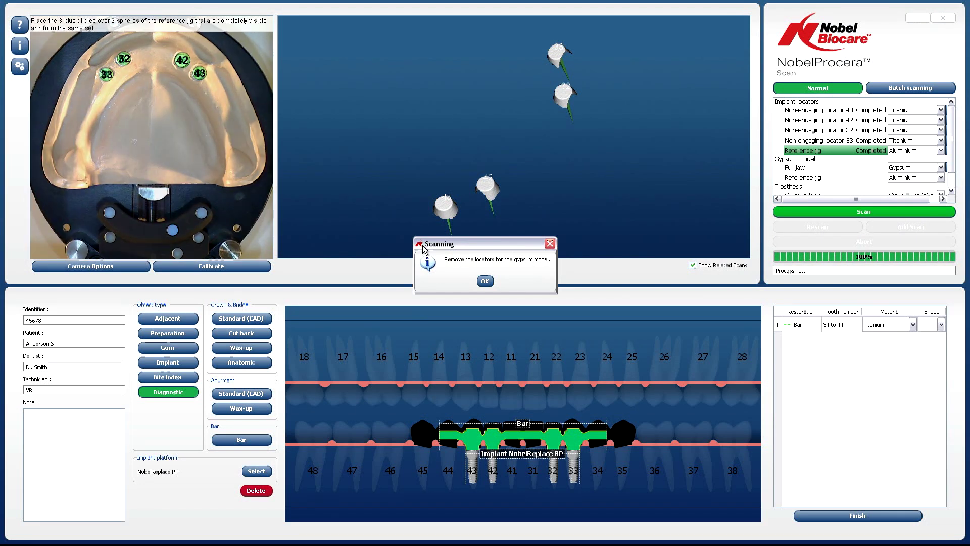
{"action": "left_click", "coordinate": [485, 281]}
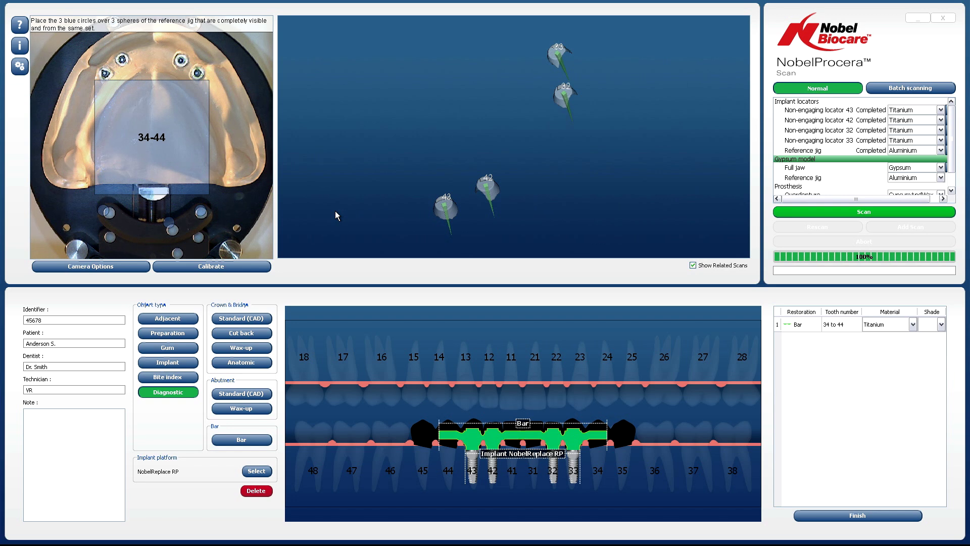
Move and resize the 34-44 full jaw scan area to cover the front of the gypsum model around the implants
{"action": "left_click", "coordinate": [182, 156]}
{"action": "left_click_drag", "start_coordinate": [182, 157], "coordinate": [234, 105]}
{"action": "left_click_drag", "start_coordinate": [99, 92], "coordinate": [74, 92]}
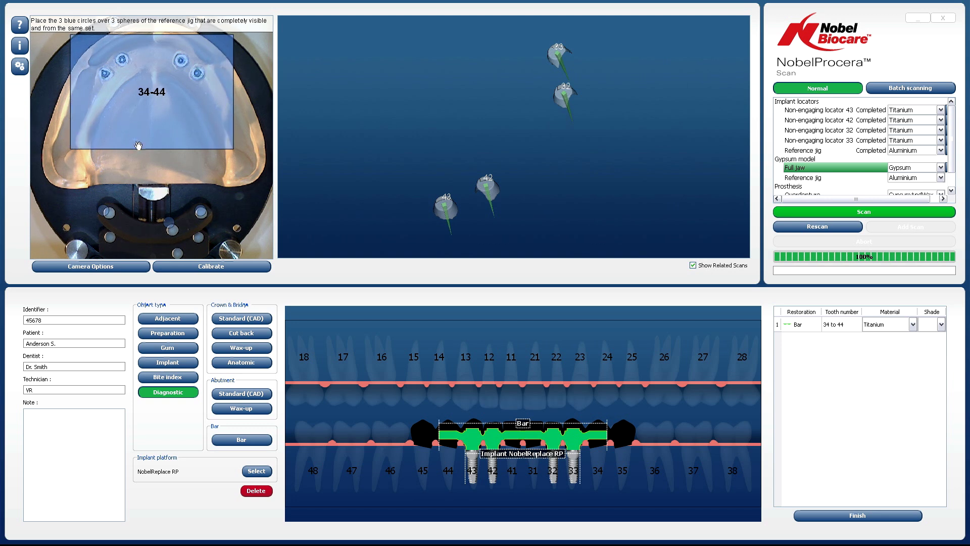
{"action": "left_click_drag", "start_coordinate": [147, 149], "coordinate": [147, 119]}
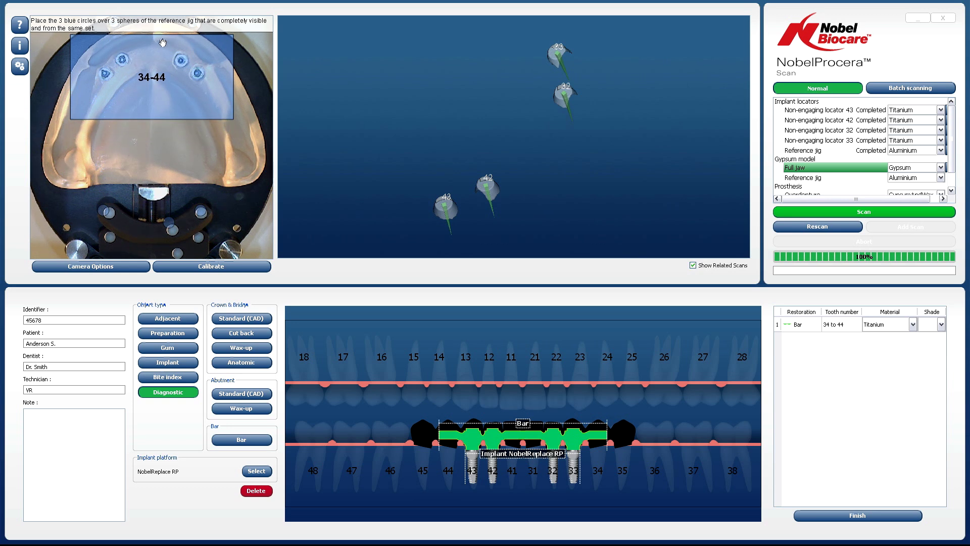
{"action": "left_click_drag", "start_coordinate": [165, 34], "coordinate": [165, 29]}
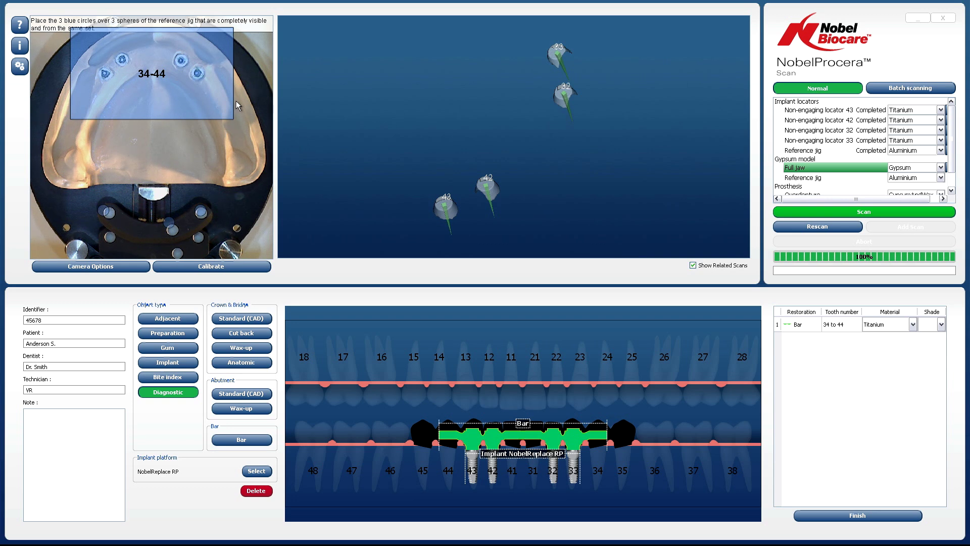
{"action": "left_click_drag", "start_coordinate": [236, 97], "coordinate": [242, 101]}
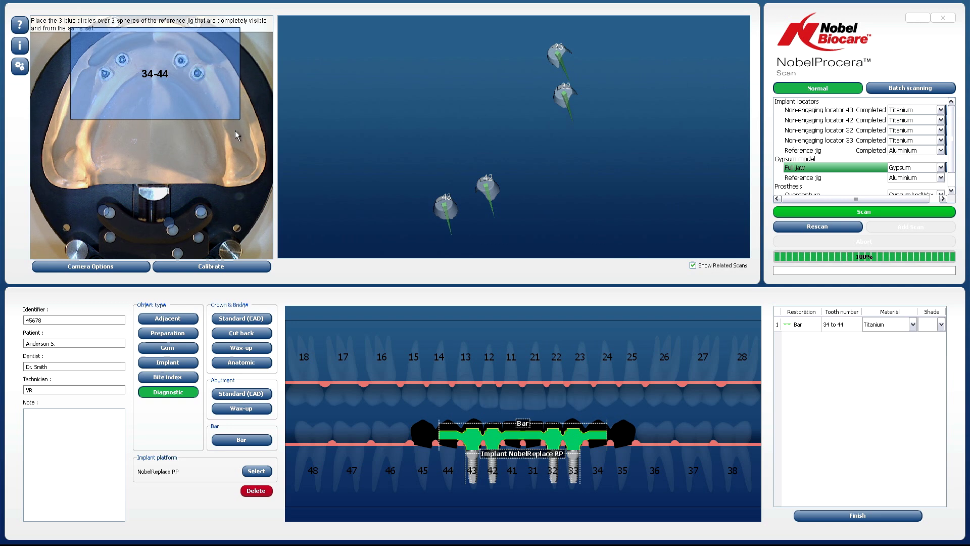
{"action": "left_click_drag", "start_coordinate": [116, 120], "coordinate": [115, 126]}
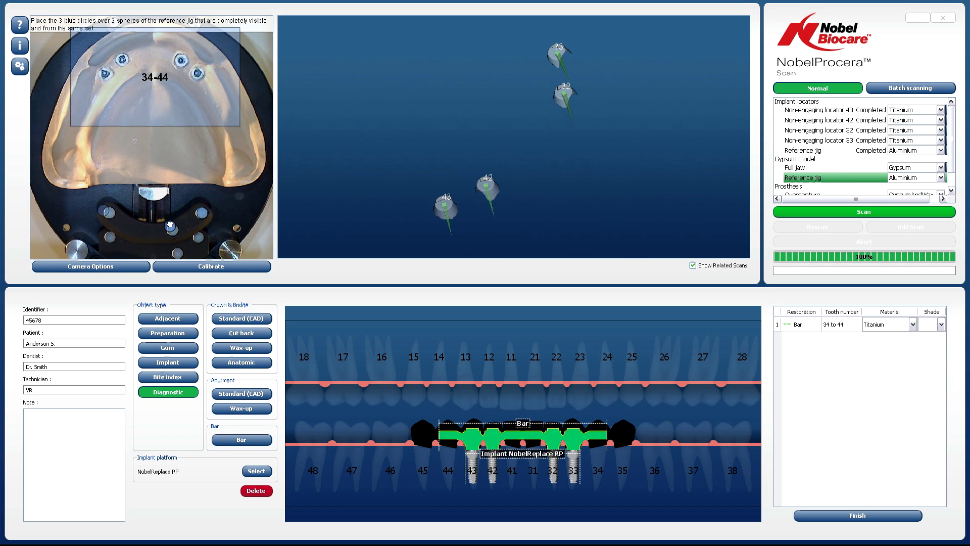
Place the gypsum model's reference jig circles over the spheres and start its scan
{"action": "left_click_drag", "start_coordinate": [106, 209], "coordinate": [113, 212]}
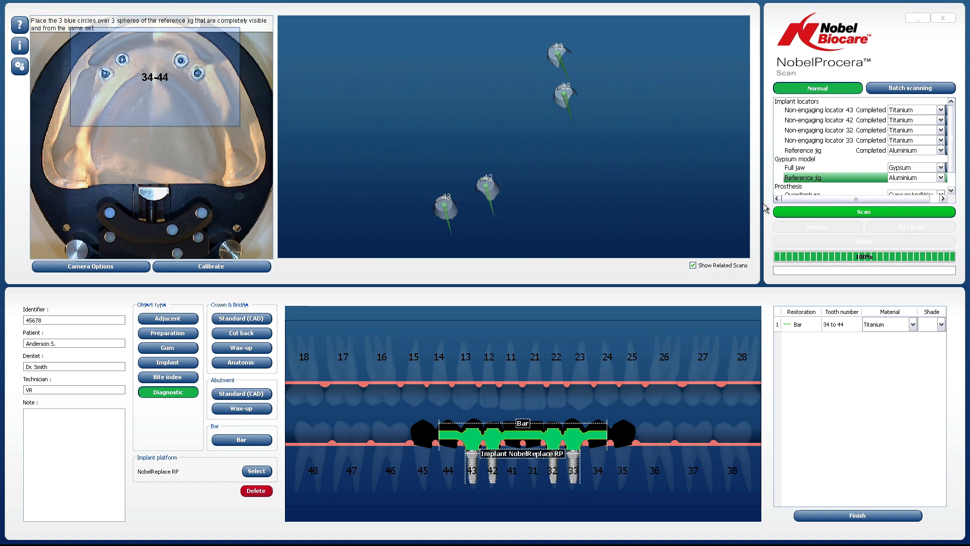
{"action": "left_click", "coordinate": [791, 215]}
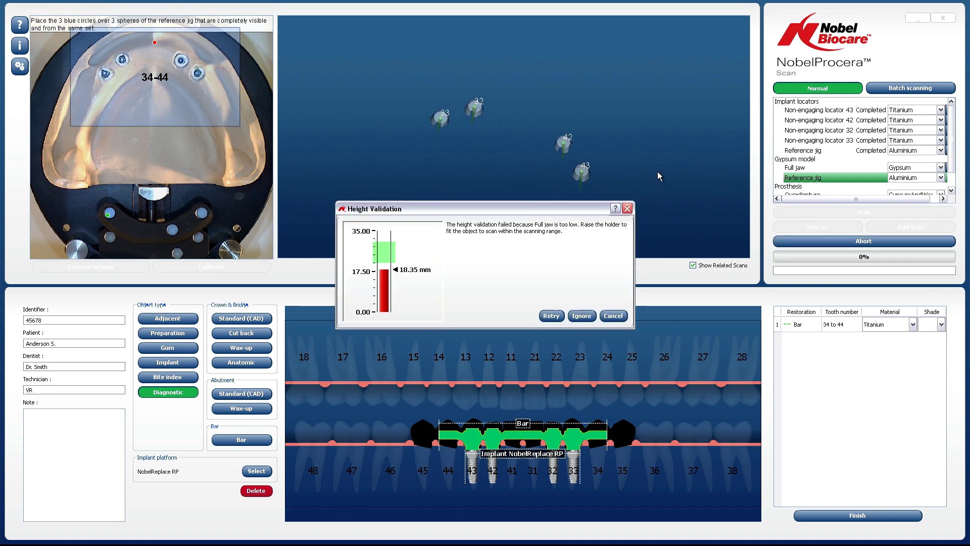
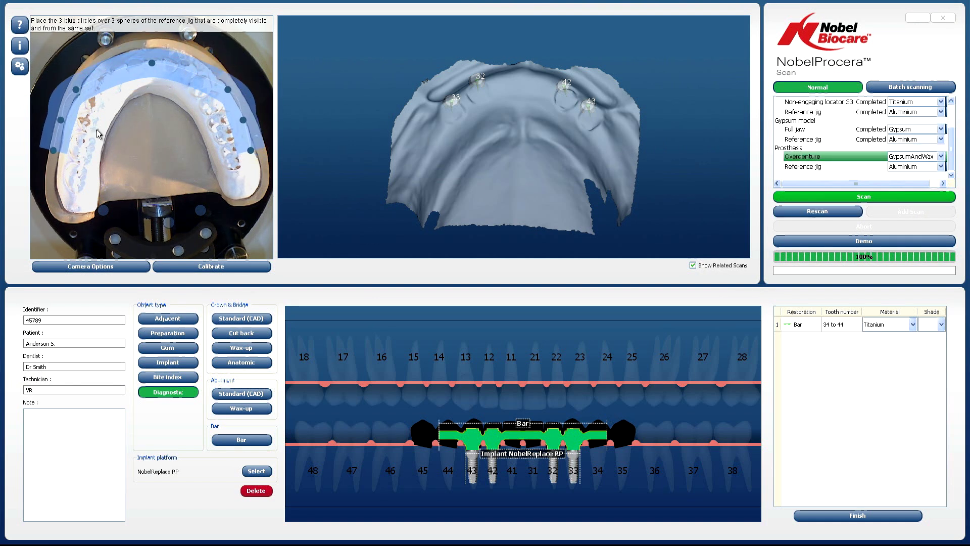
Reshape the overdenture scan area to follow the prosthesis arch by repositioning its control points along both sides
{"action": "left_click_drag", "start_coordinate": [53, 155], "coordinate": [84, 201]}
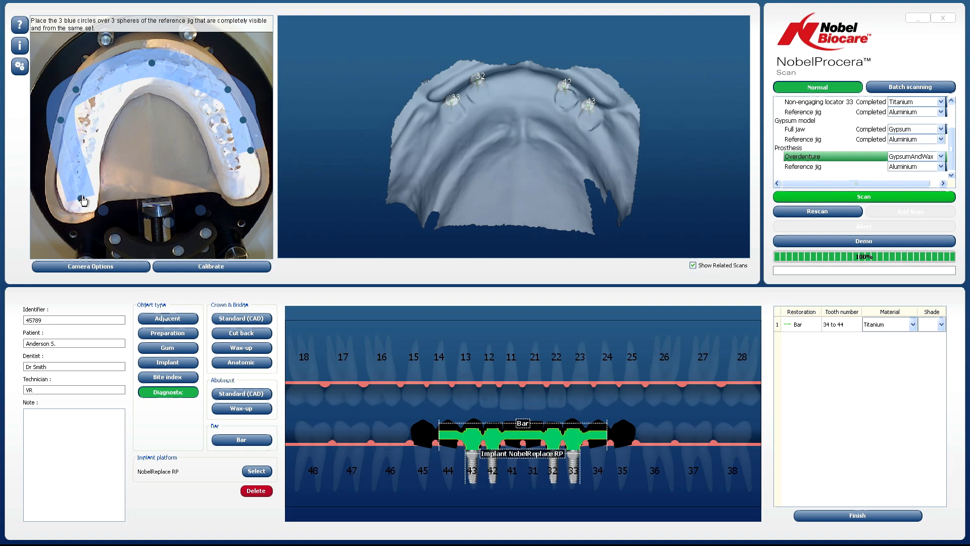
{"action": "left_click_drag", "start_coordinate": [66, 133], "coordinate": [82, 150]}
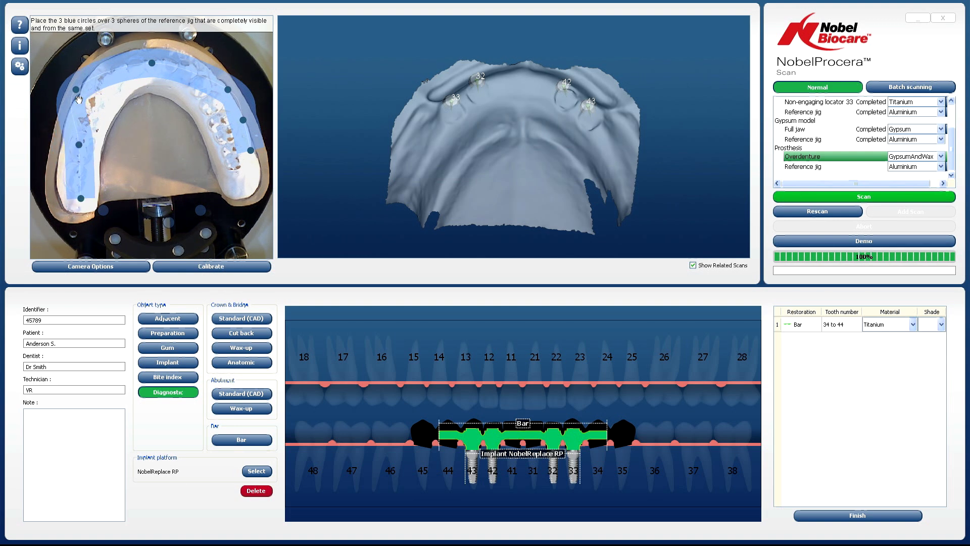
{"action": "left_click_drag", "start_coordinate": [79, 98], "coordinate": [98, 97]}
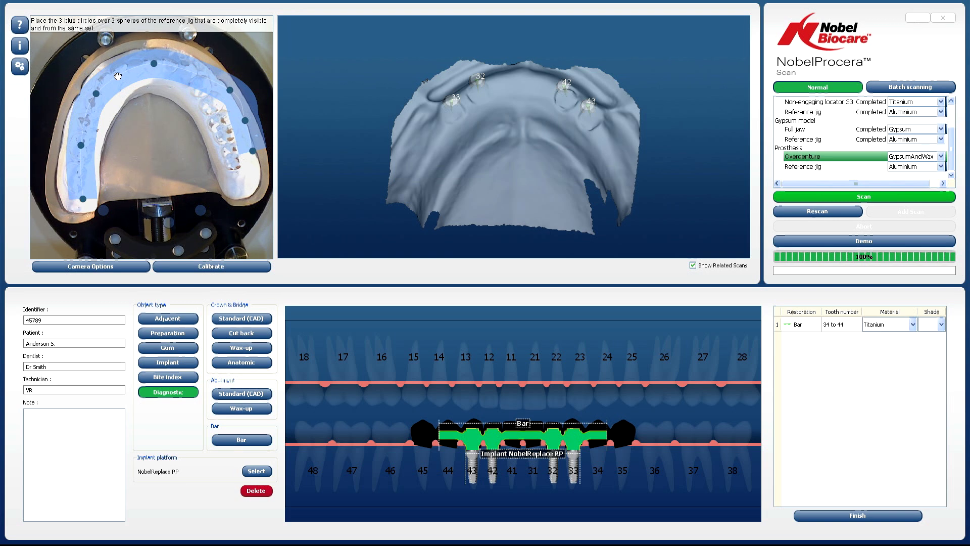
{"action": "left_click_drag", "start_coordinate": [231, 92], "coordinate": [201, 80]}
{"action": "left_click_drag", "start_coordinate": [245, 120], "coordinate": [226, 120]}
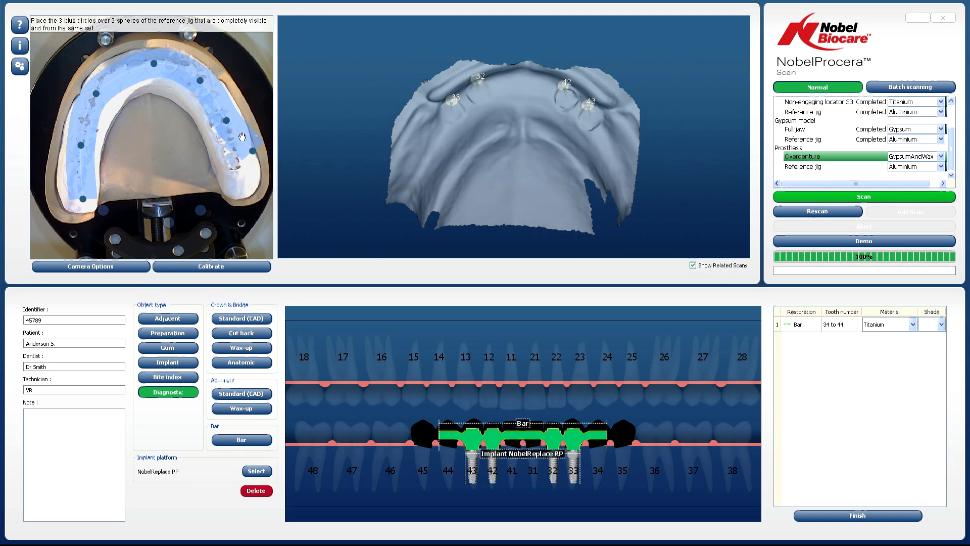
{"action": "left_click_drag", "start_coordinate": [258, 157], "coordinate": [245, 194]}
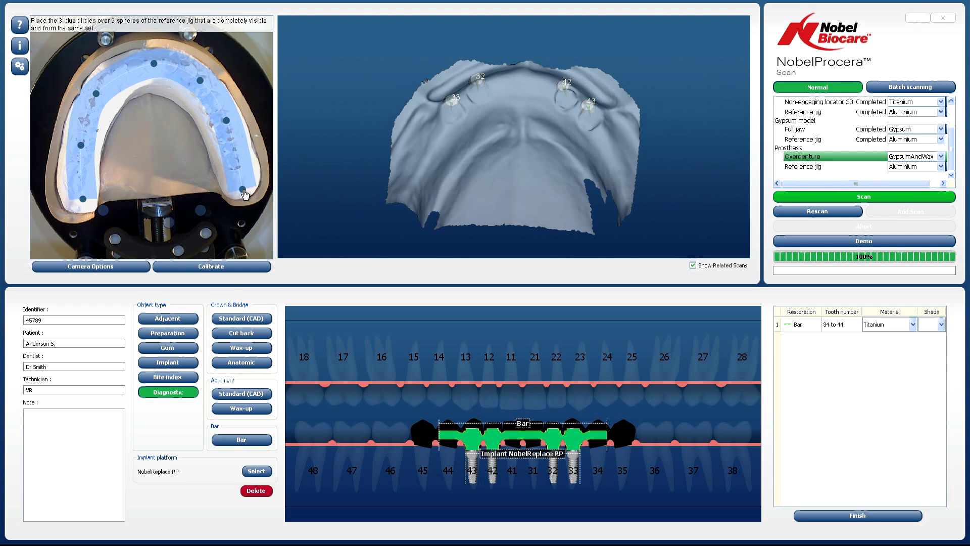
Adjust the last overdenture scan area control point, then place the reference jig circles over three spheres and scan the prosthesis
{"action": "left_click_drag", "start_coordinate": [229, 127], "coordinate": [225, 117]}
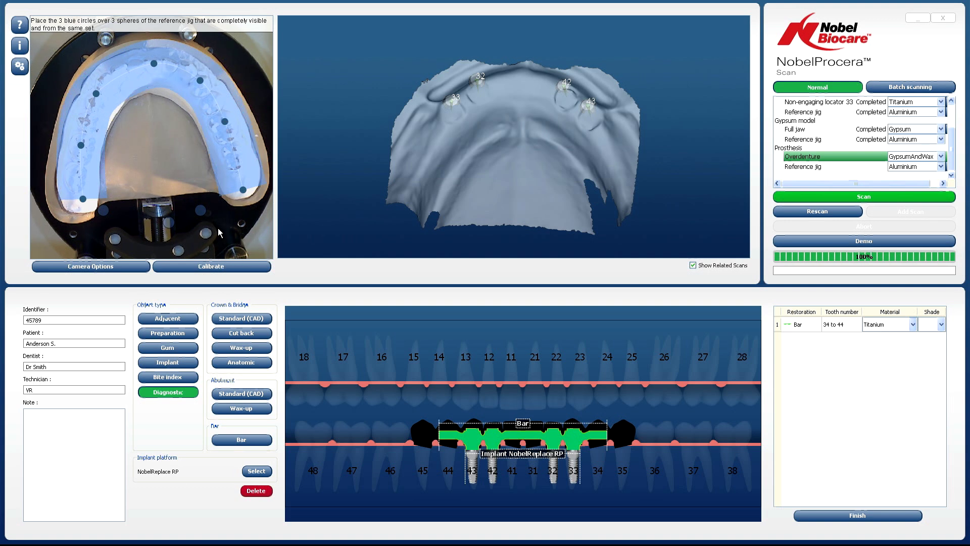
{"action": "left_click_drag", "start_coordinate": [202, 211], "coordinate": [179, 250]}
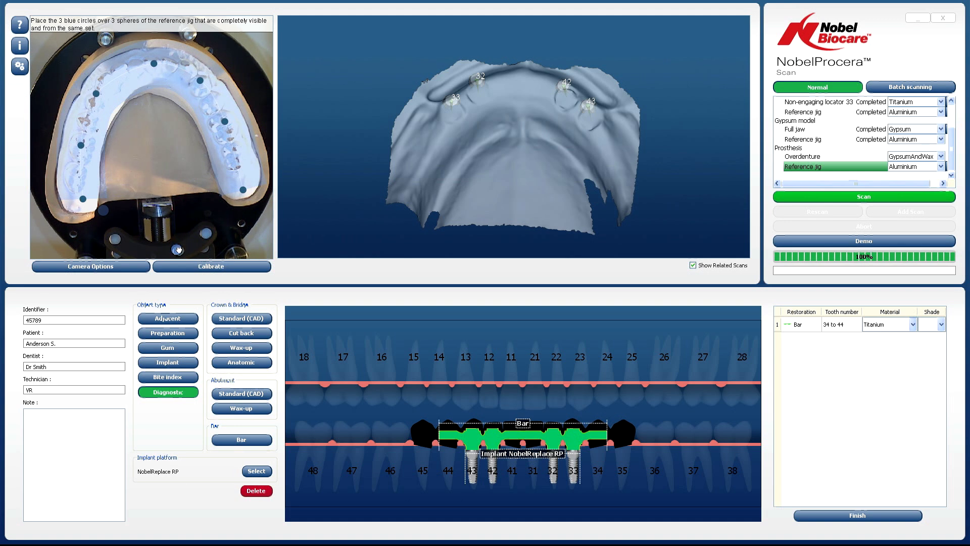
{"action": "left_click_drag", "start_coordinate": [103, 213], "coordinate": [114, 237]}
{"action": "left_click", "coordinate": [796, 198]}
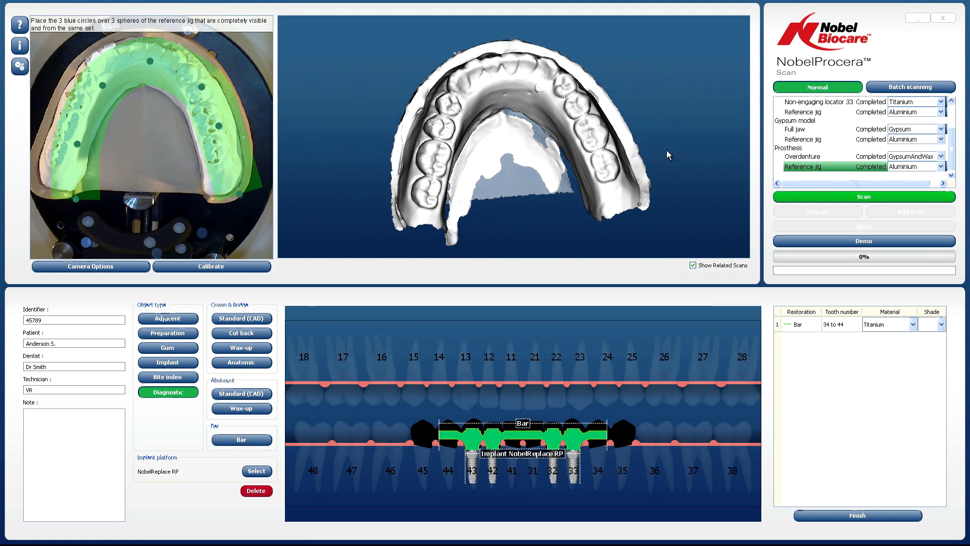
Shrink the overdenture scan area to cover only the left arm of the prosthesis arch, where the scan has gaps
{"action": "left_click", "coordinate": [788, 147]}
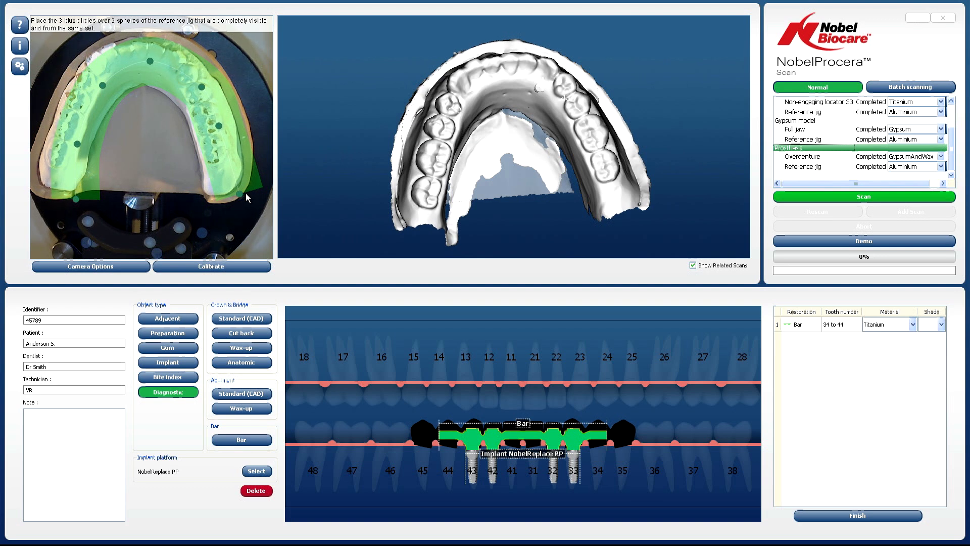
{"action": "left_click_drag", "start_coordinate": [432, 198], "coordinate": [412, 190]}
{"action": "mouse_move", "coordinate": [247, 201]}
{"action": "left_mouse_down"}
{"action": "mouse_move", "coordinate": [240, 165]}
{"action": "mouse_move", "coordinate": [194, 77]}
{"action": "mouse_move", "coordinate": [157, 68]}
{"action": "mouse_move", "coordinate": [103, 98]}
{"action": "left_mouse_up"}
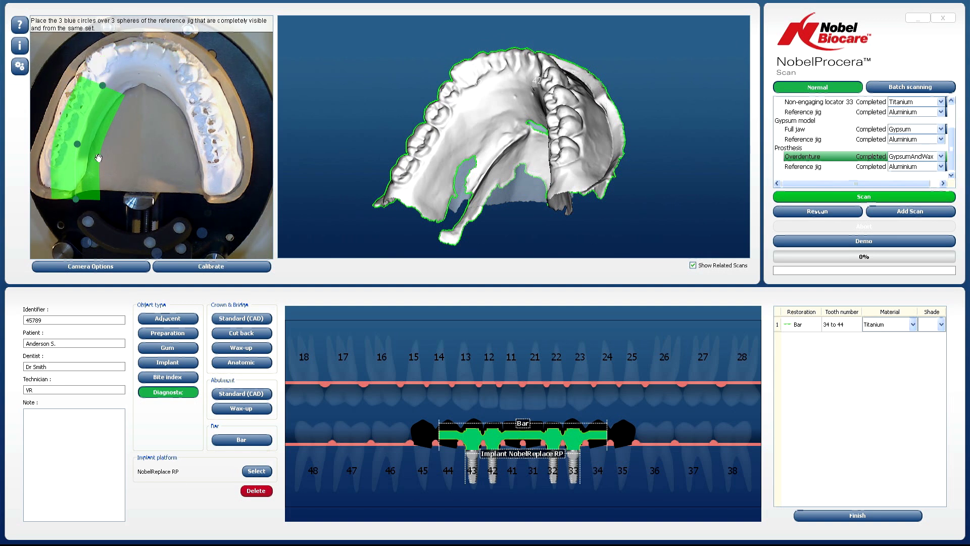
{"action": "left_click_drag", "start_coordinate": [77, 203], "coordinate": [71, 191]}
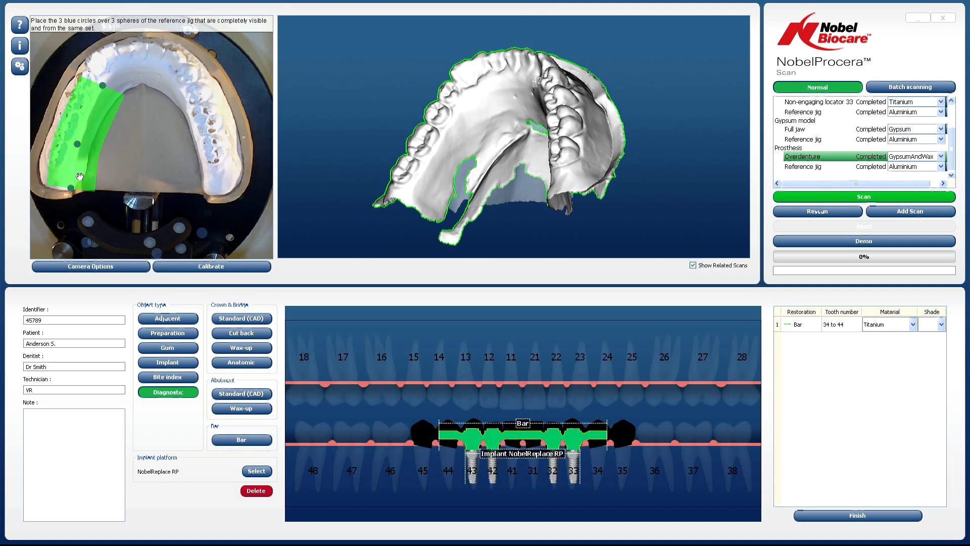
{"action": "left_click_drag", "start_coordinate": [81, 148], "coordinate": [84, 142]}
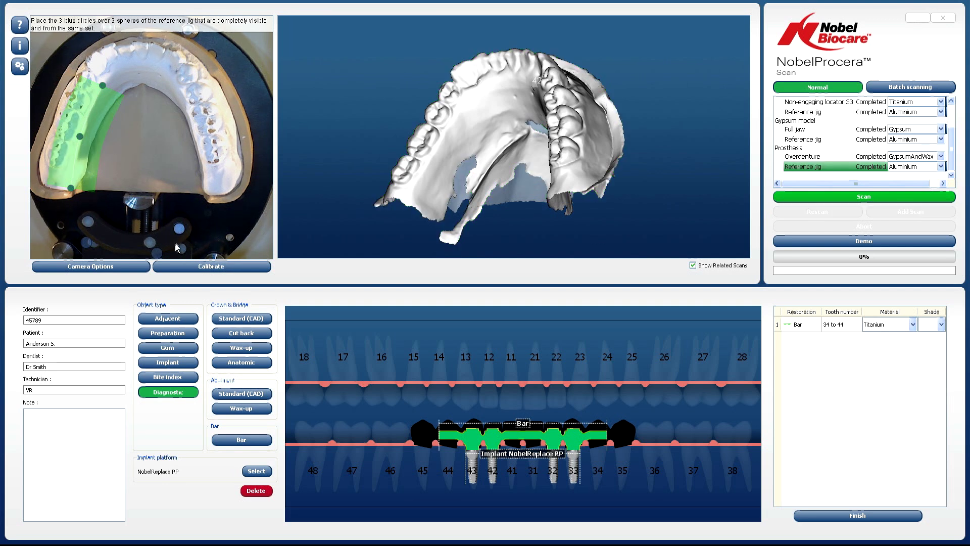
Place the prosthesis reference jig circles over three visible spheres and add a supplementary scan to the overdenture
{"action": "left_click", "coordinate": [155, 250]}
{"action": "left_click_drag", "start_coordinate": [82, 245], "coordinate": [91, 229]}
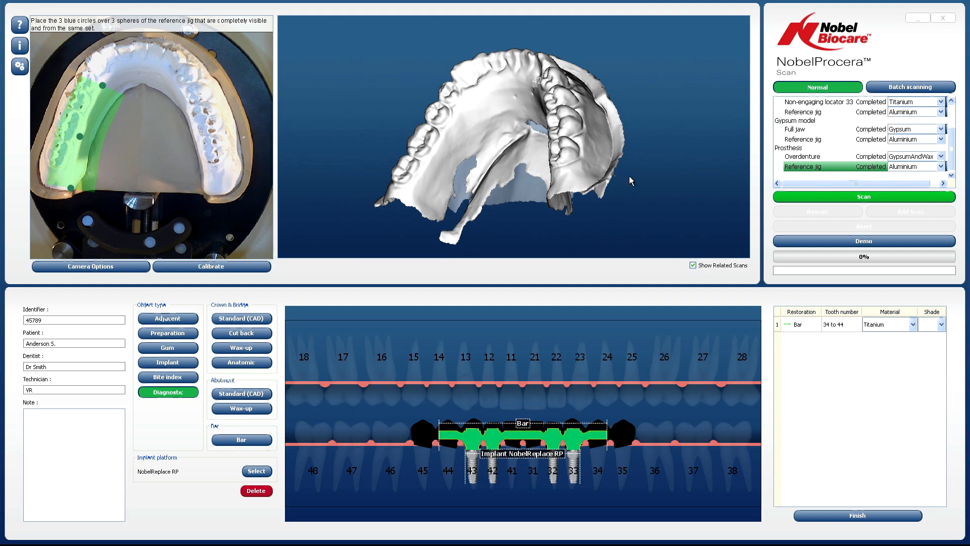
{"action": "left_click", "coordinate": [796, 156]}
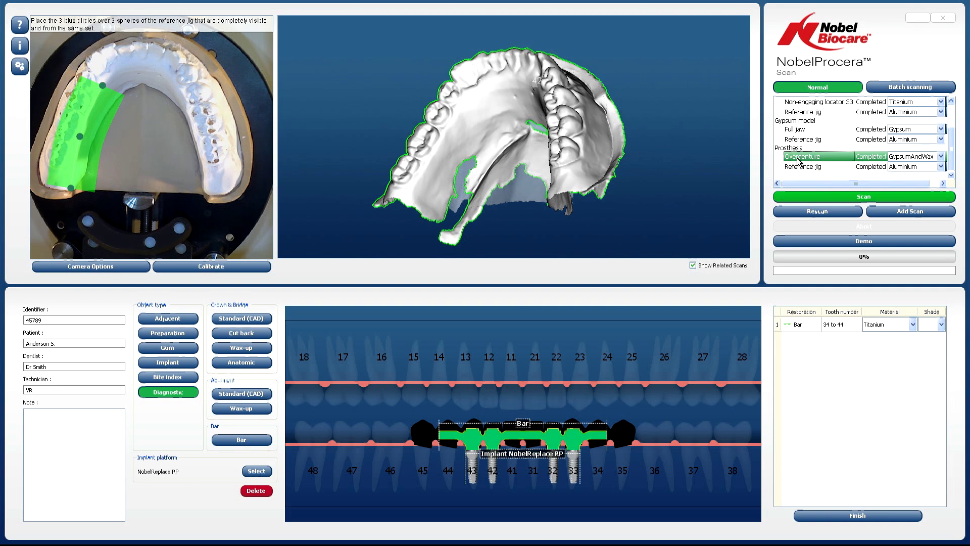
{"action": "left_click", "coordinate": [906, 213]}
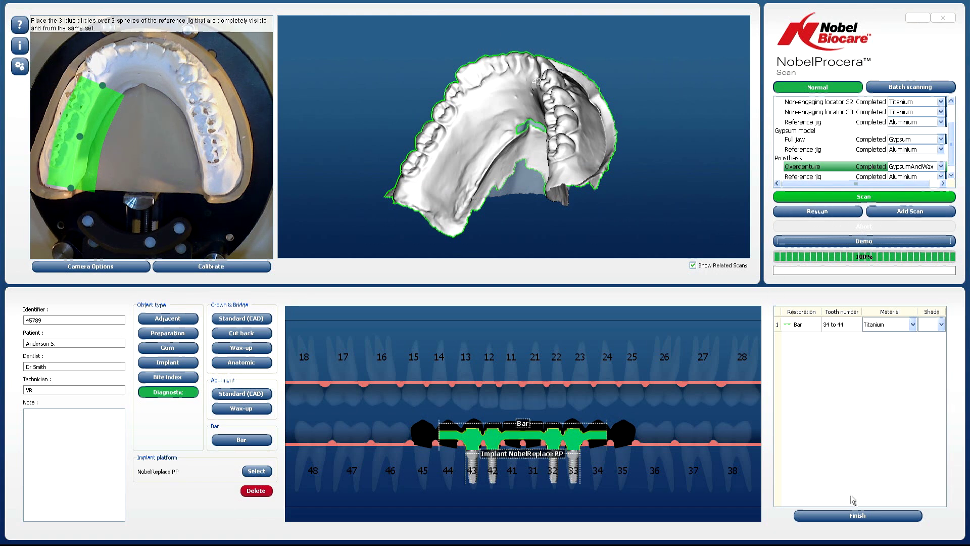
Finish the patient case and close the application instead of creating a new patient
{"action": "left_click", "coordinate": [853, 515]}
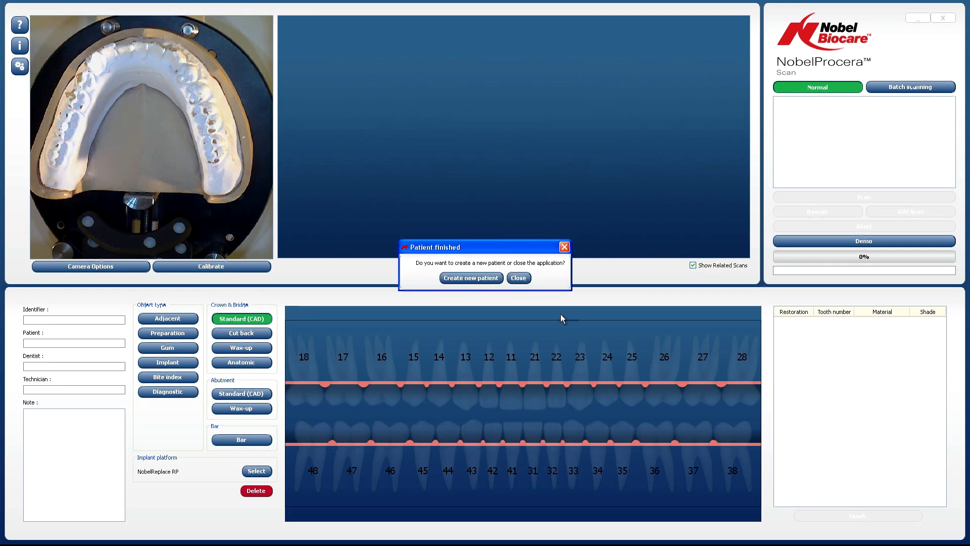
{"action": "left_click", "coordinate": [518, 278]}
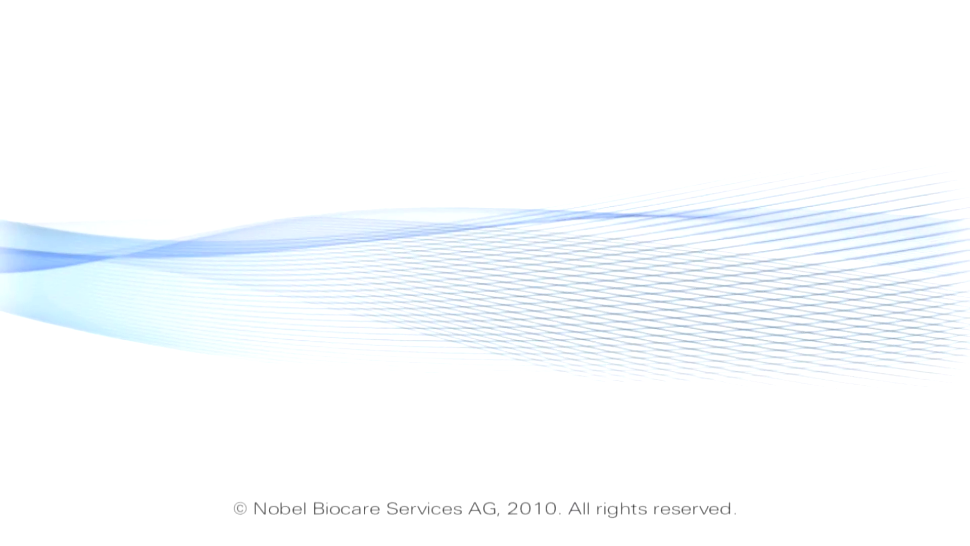